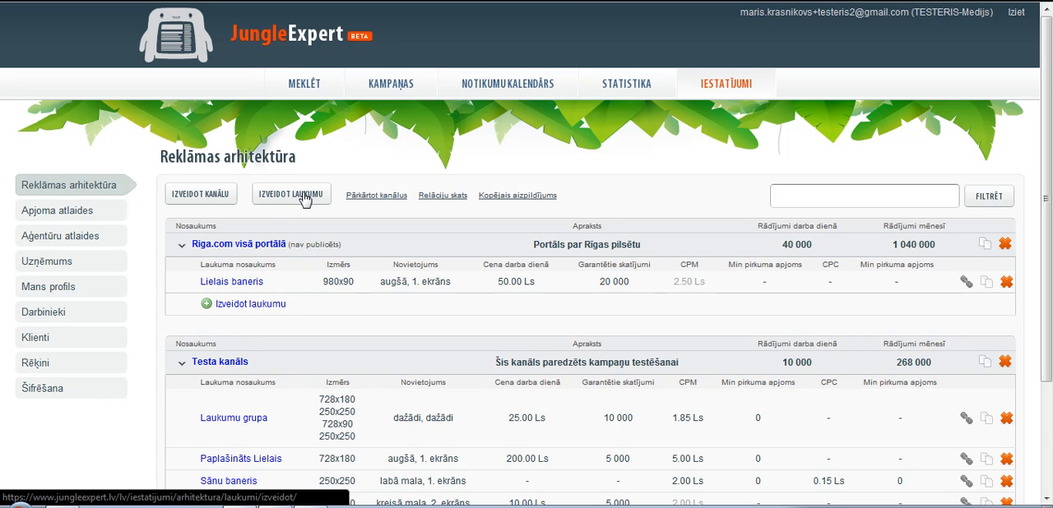
Step: Create an ad space in the Riga.com visā portālā channel named "Sānu baneris", described as "Pērc 2 ned, saņem 3 nedēļu bez maksas!"
click(247, 306)
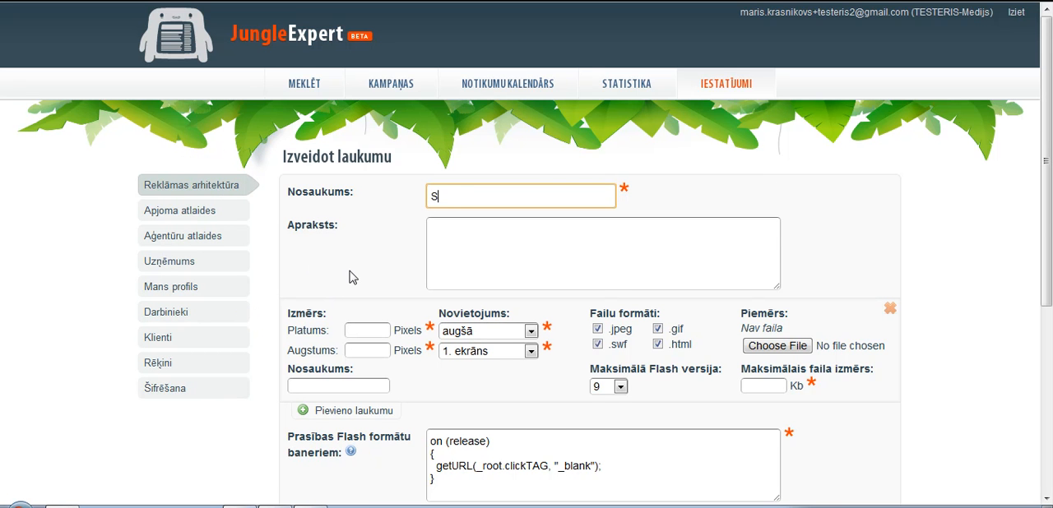
text(Sānu baneris)
key(Tab)
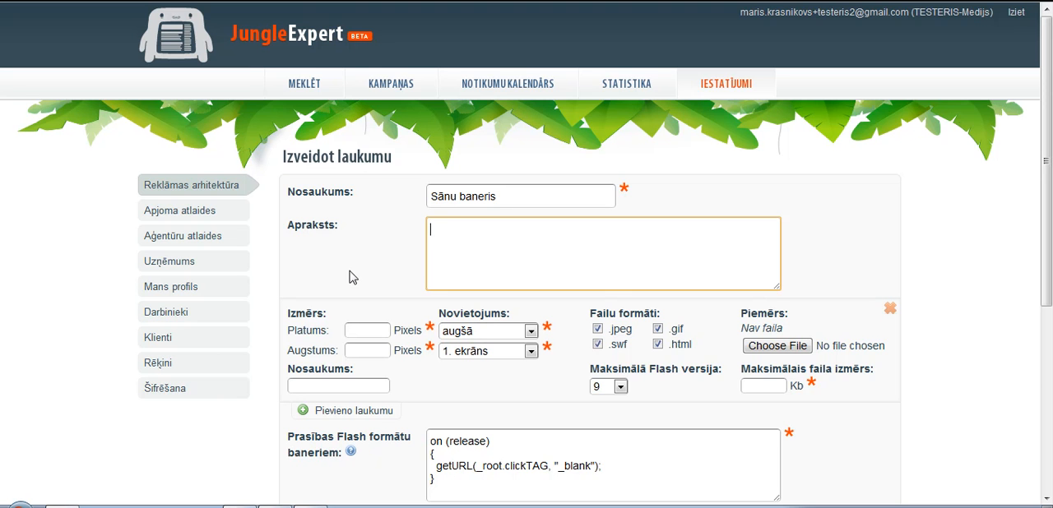
text(Pērc 2 ned. saņem 3)
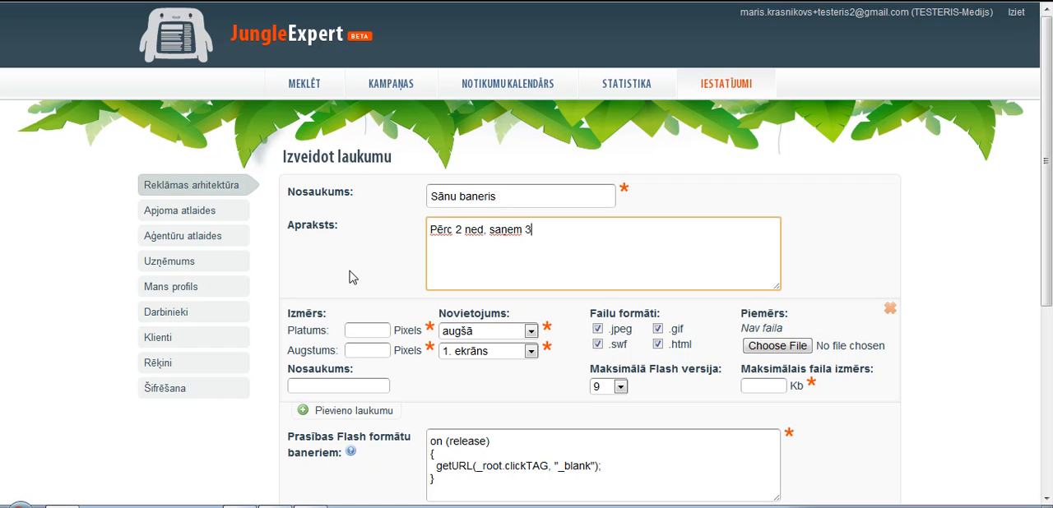
text( nedēļu bez maksas!)
key(Tab)
Step: Set the ad space's size to 250 by 250 pixels and its placement to labā mala
text(250)
key(Tab)
text(250)
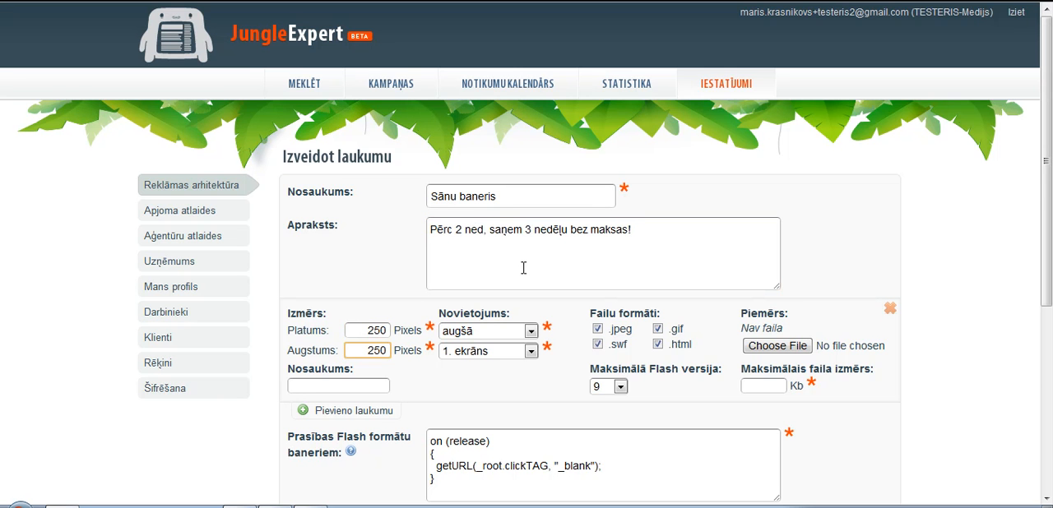
click(533, 332)
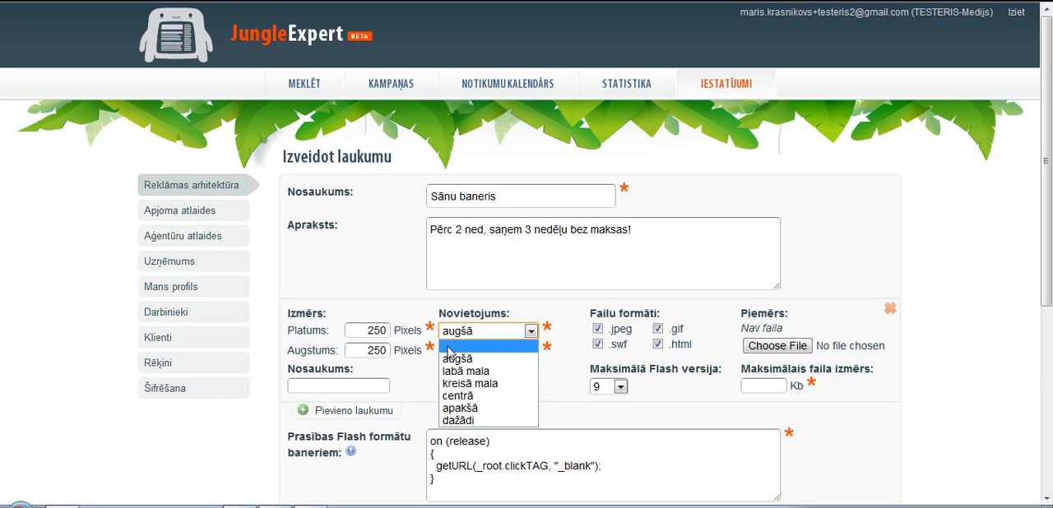
click(493, 373)
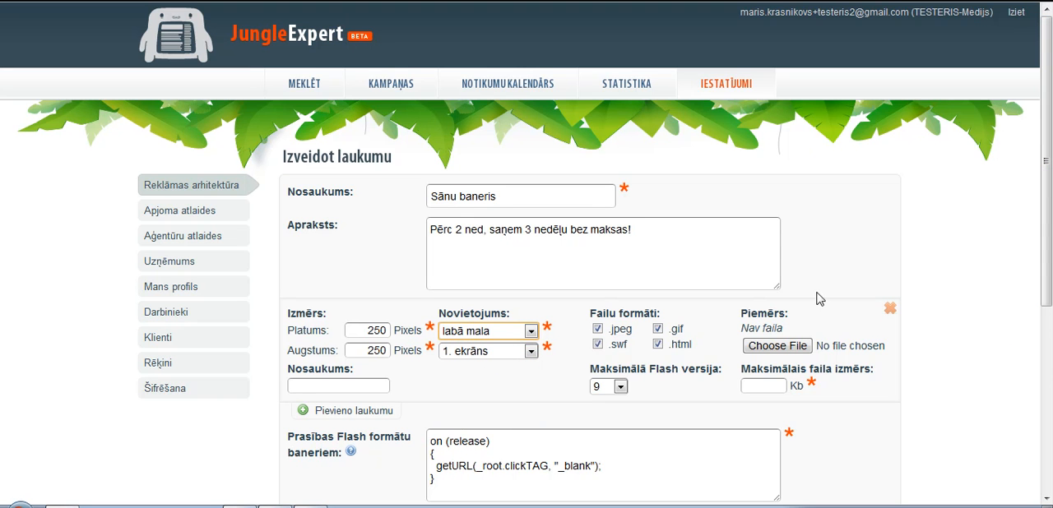
Step: Review the placement, screen and allowed file format options of the banner size
drag(1048, 148, 1049, 392)
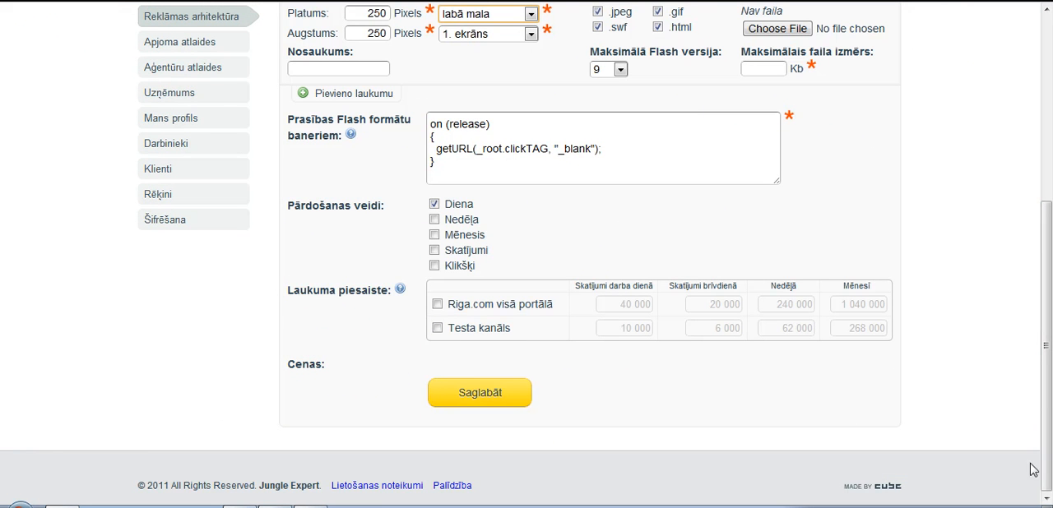
drag(1048, 398, 1025, 126)
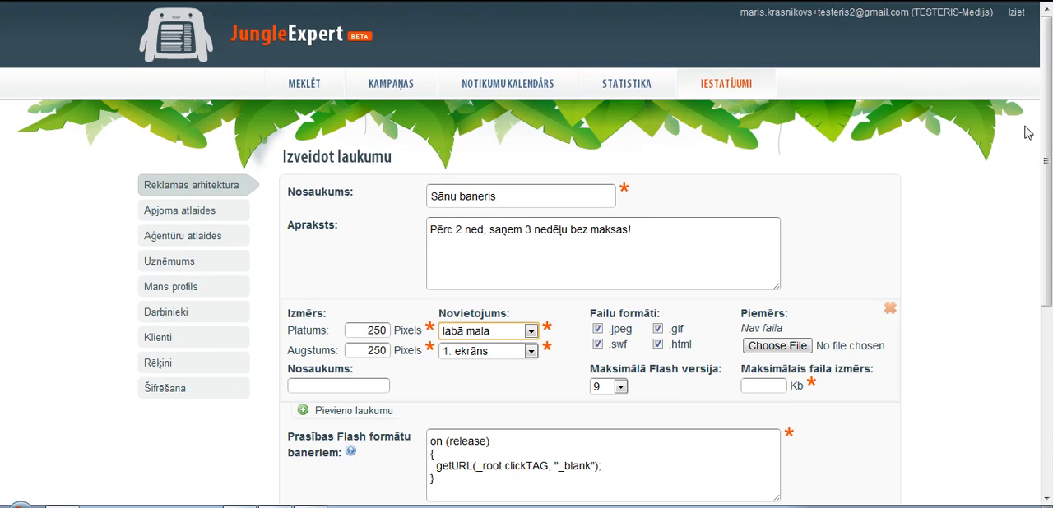
click(530, 332)
click(530, 333)
click(531, 351)
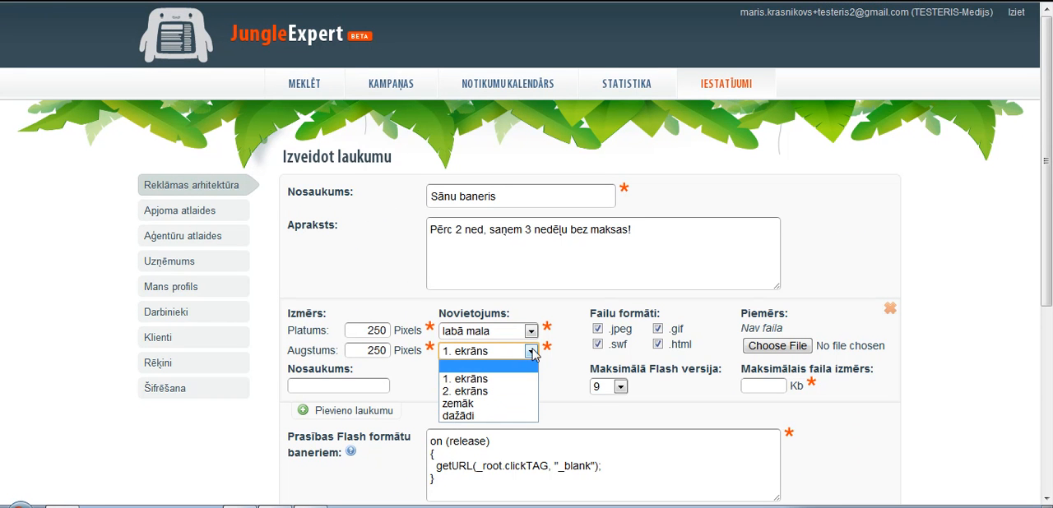
click(532, 352)
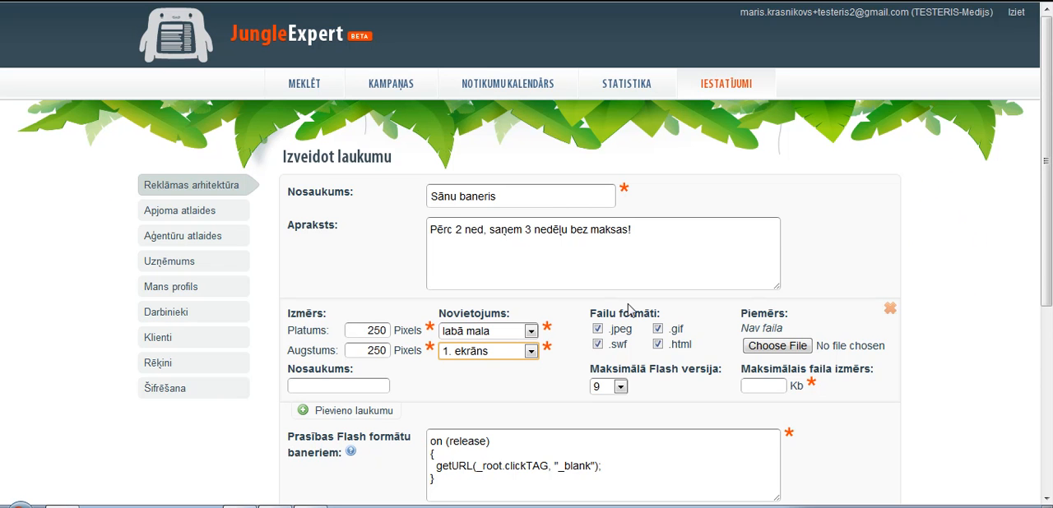
click(599, 345)
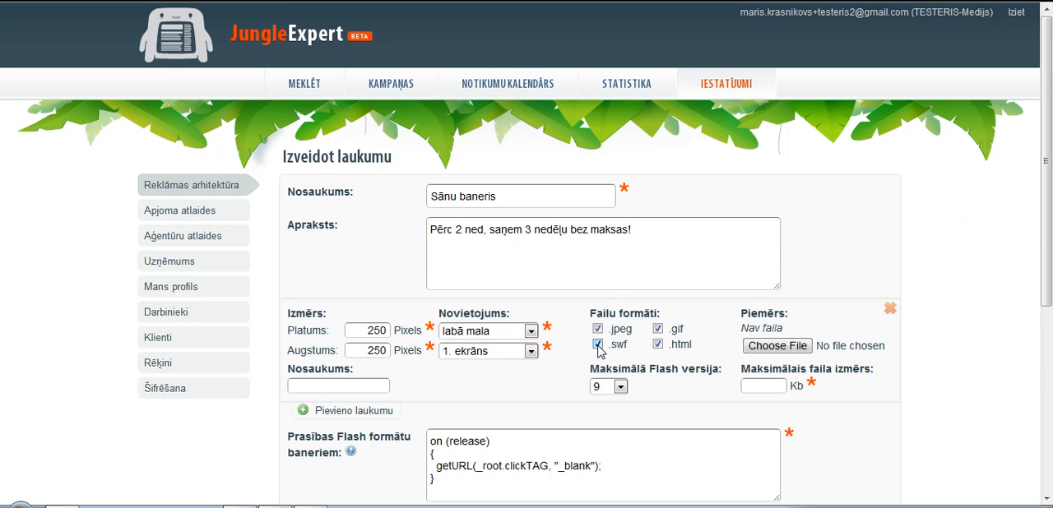
scroll(561, 346, down, 1)
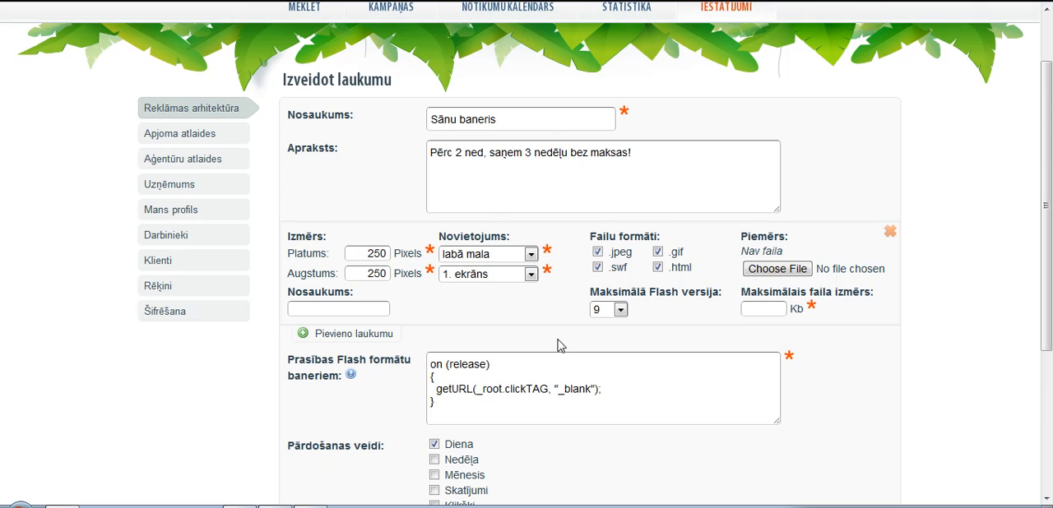
click(659, 267)
Step: Add a second banner size to the ad space and set it to 250 by 250 pixels
click(326, 337)
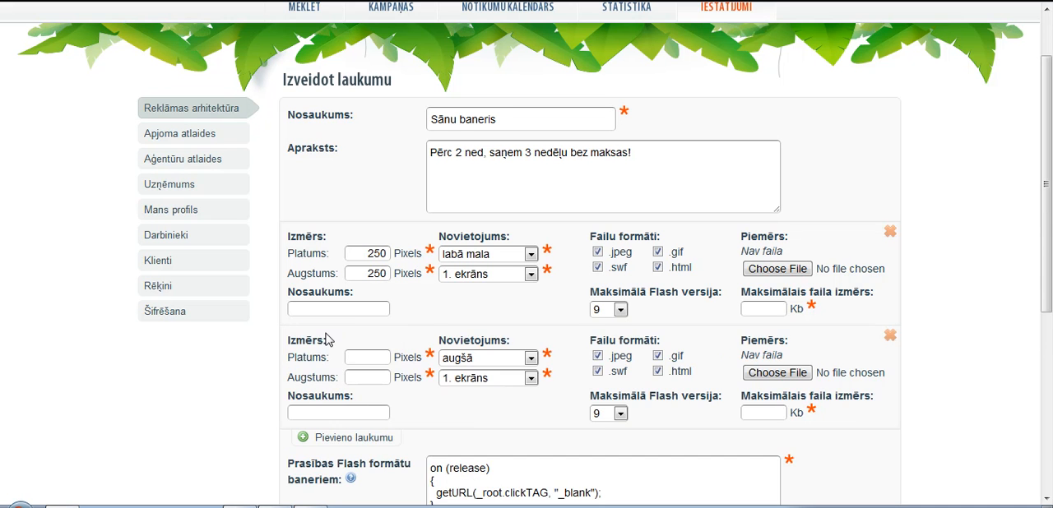
click(373, 358)
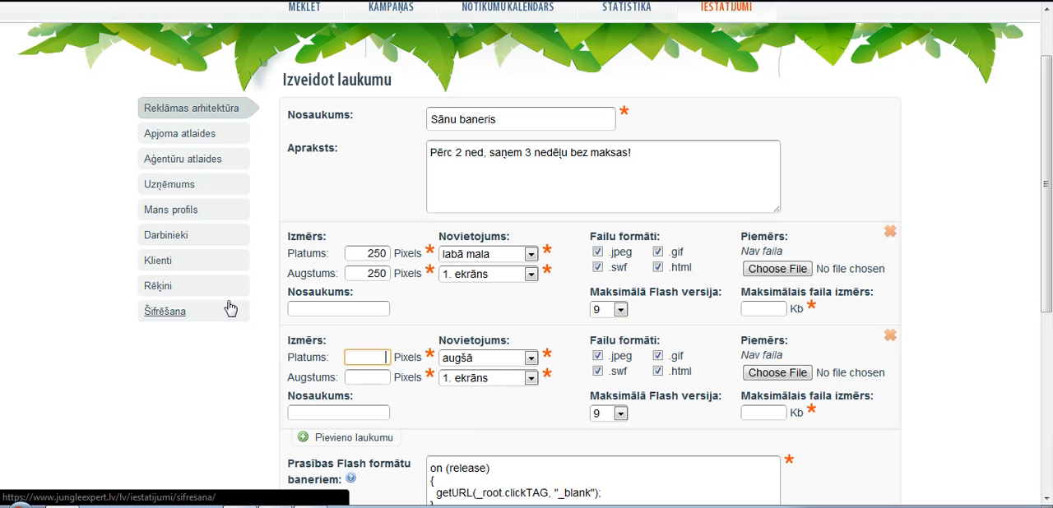
text(250)
click(378, 380)
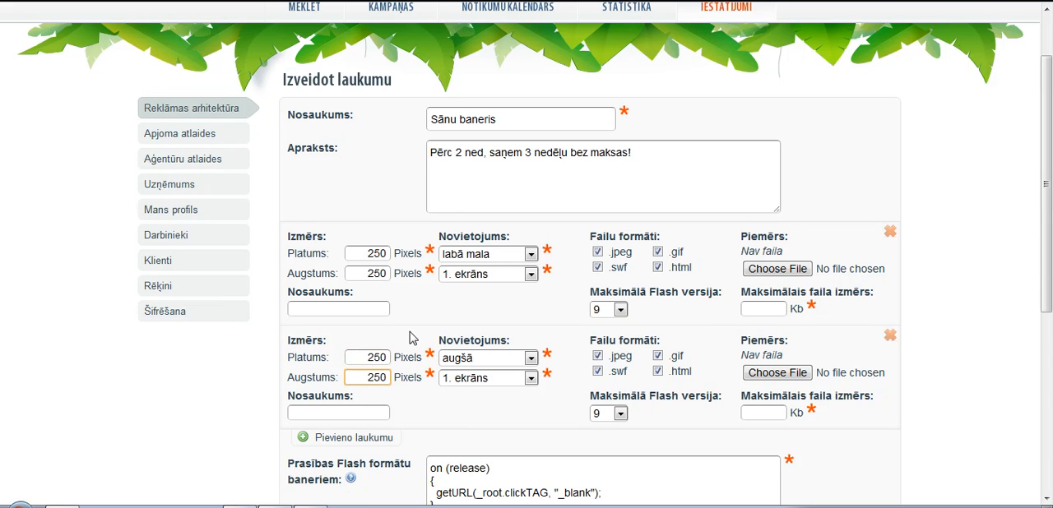
Step: Name the first banner size LV and the second RU, and set the second one's placement to labā mala
click(347, 312)
click(336, 414)
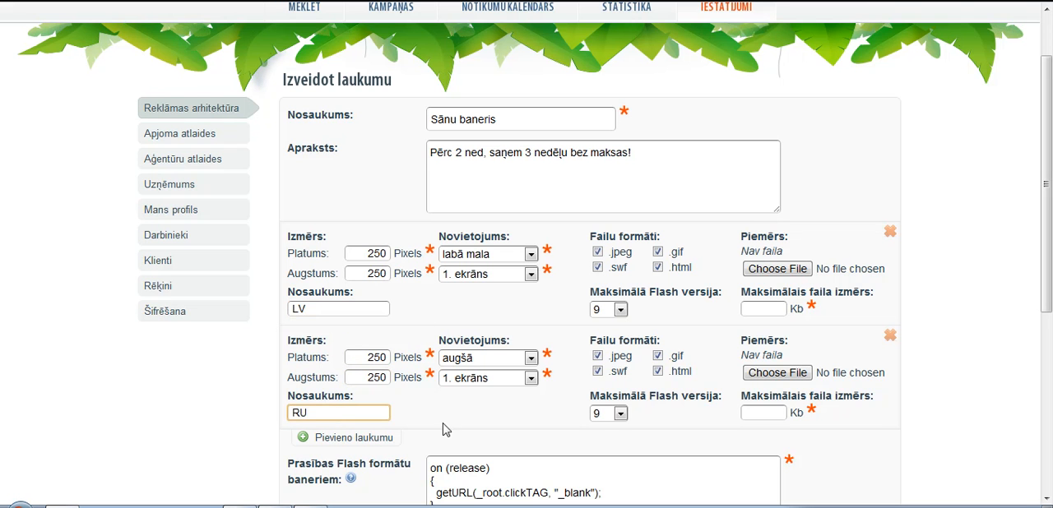
click(527, 358)
click(498, 393)
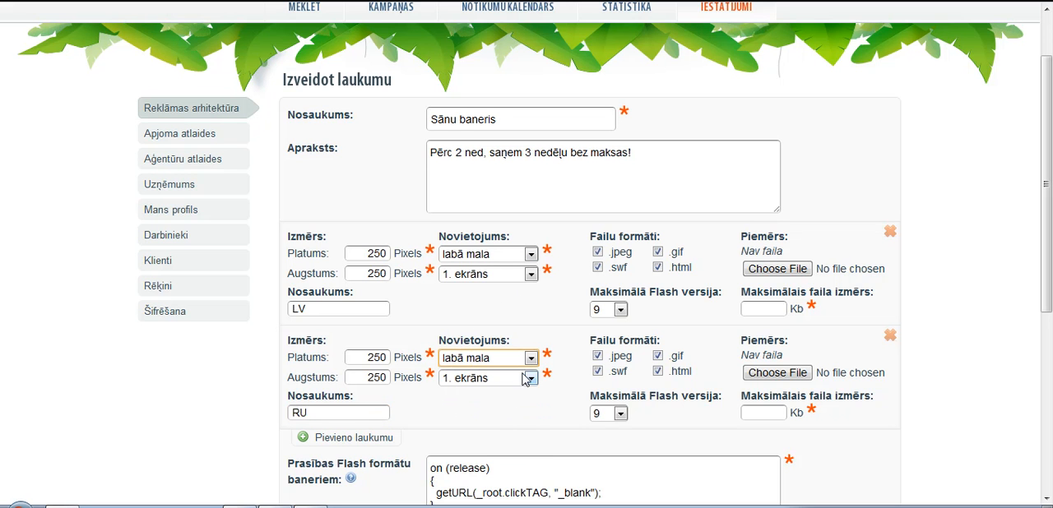
Step: Set the maximum file size to 40 Kb for both the LV and RU banners
click(775, 308)
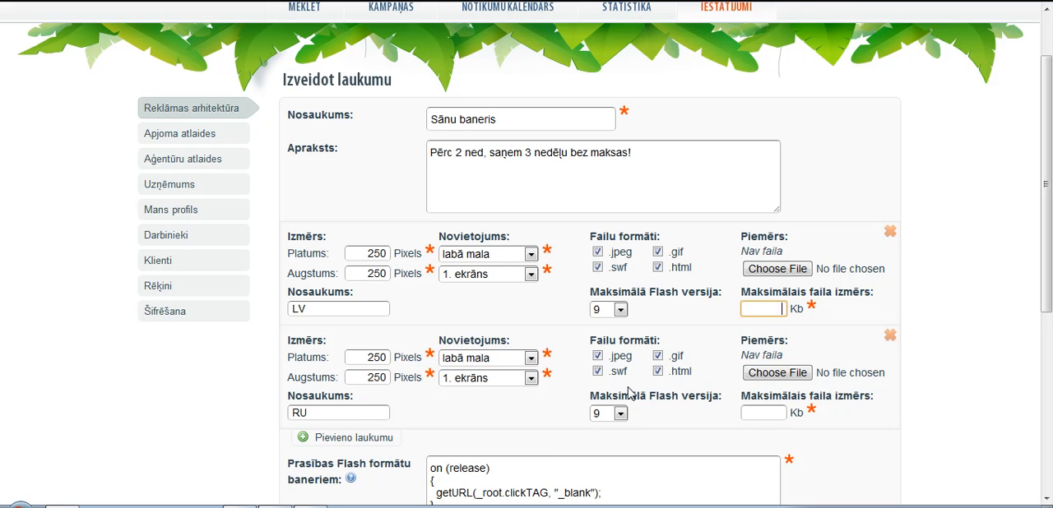
click(769, 408)
text(40)
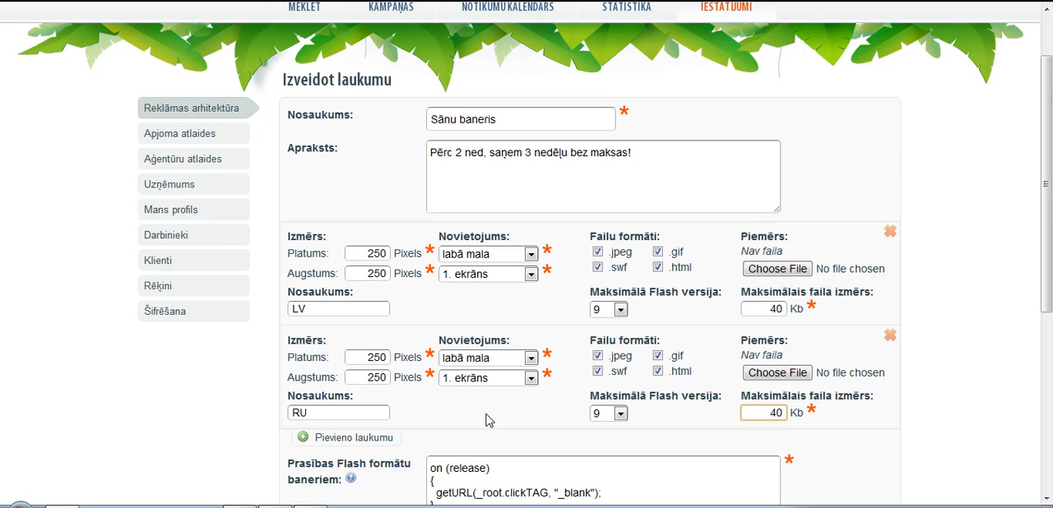
Step: Read the help hint on Flash banner requirements, including the sample clickTAG button code
scroll(487, 421, down, 1)
scroll(366, 399, down, 1)
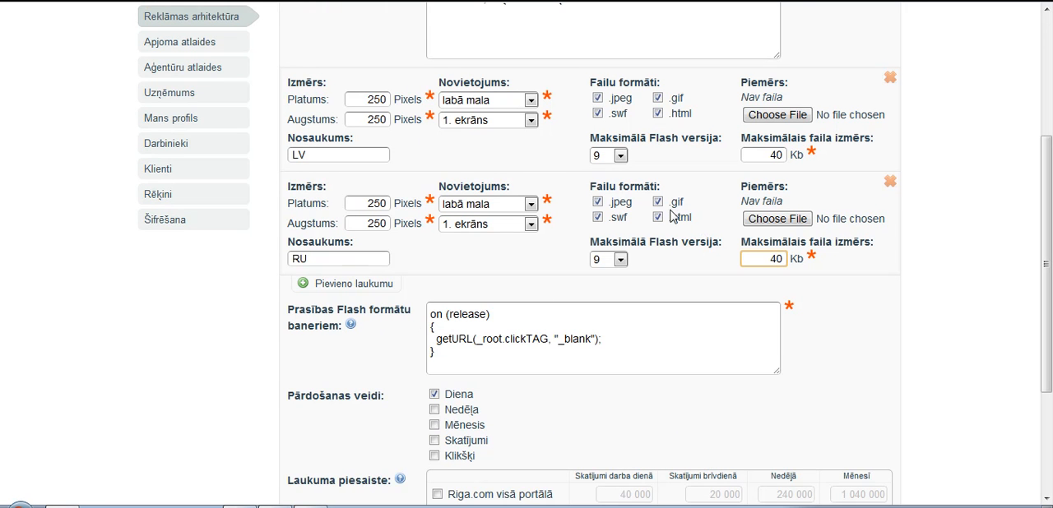
click(352, 327)
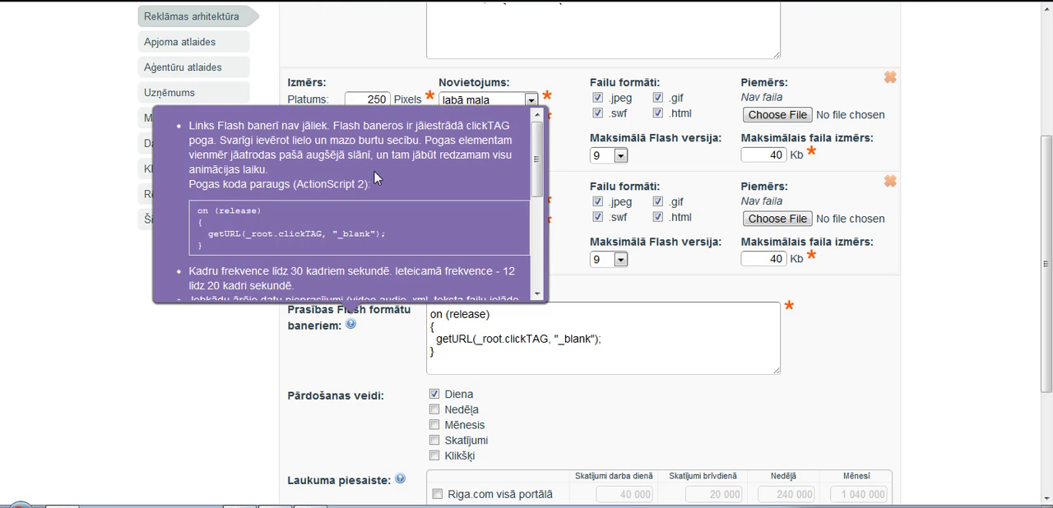
mouse_move(541, 156)
mouse_down()
mouse_move(542, 265)
mouse_move(544, 156)
mouse_up()
drag(199, 211, 315, 248)
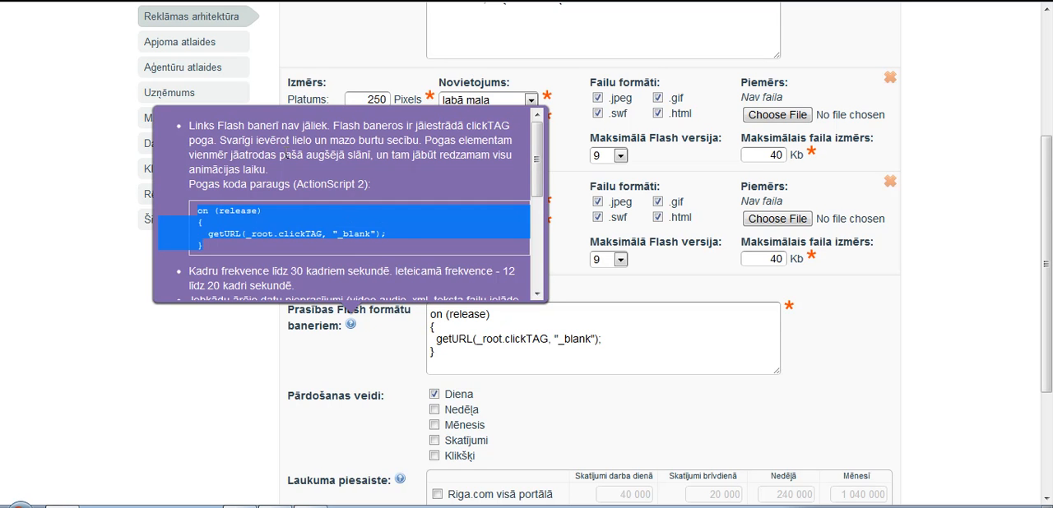
click(271, 326)
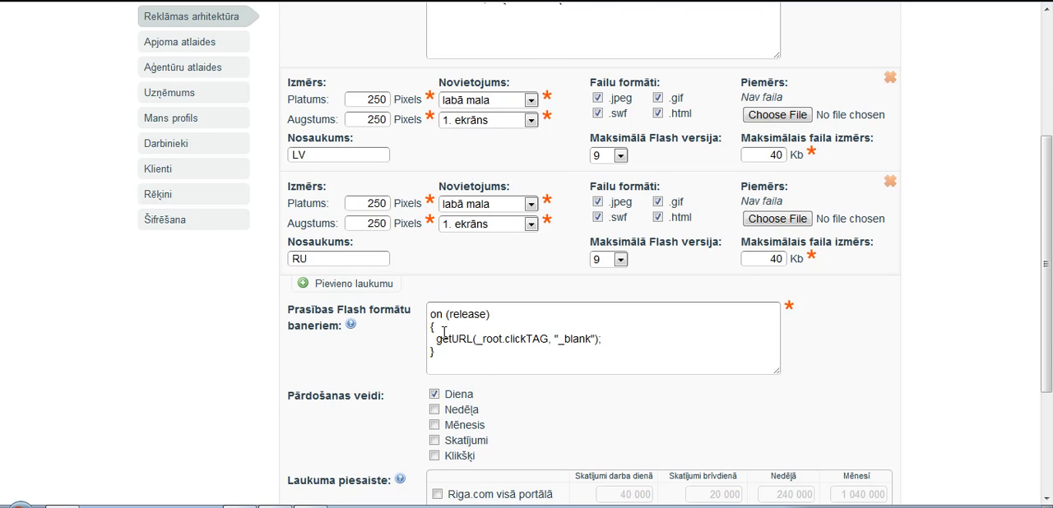
Step: Try out the Nedēļa, Mēnesis, Skatījumi and Klikšķi sales types, and return to Diena only
scroll(215, 366, down, 1)
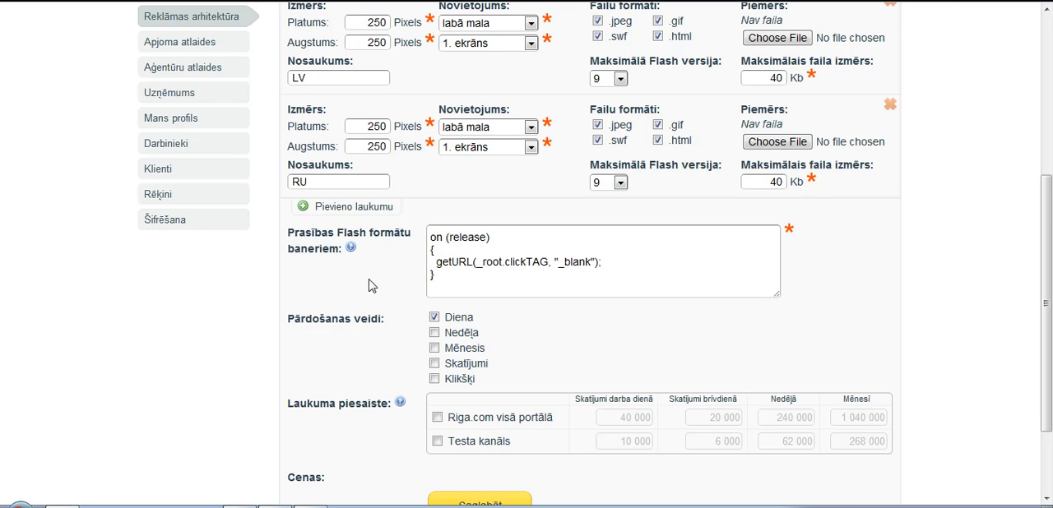
scroll(300, 298, down, 1)
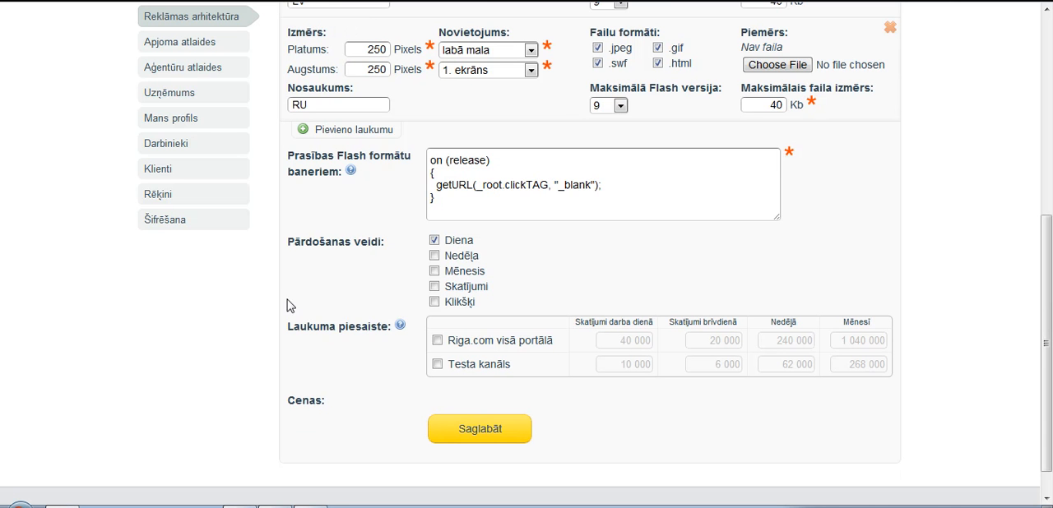
click(434, 255)
click(435, 286)
click(435, 301)
click(434, 240)
click(434, 271)
click(435, 286)
click(434, 302)
click(434, 255)
click(434, 240)
click(434, 241)
Step: Link the ad space to Riga.com visā portālā and set its workday price to 25 Ls with a maximum of 4 rotations
click(436, 341)
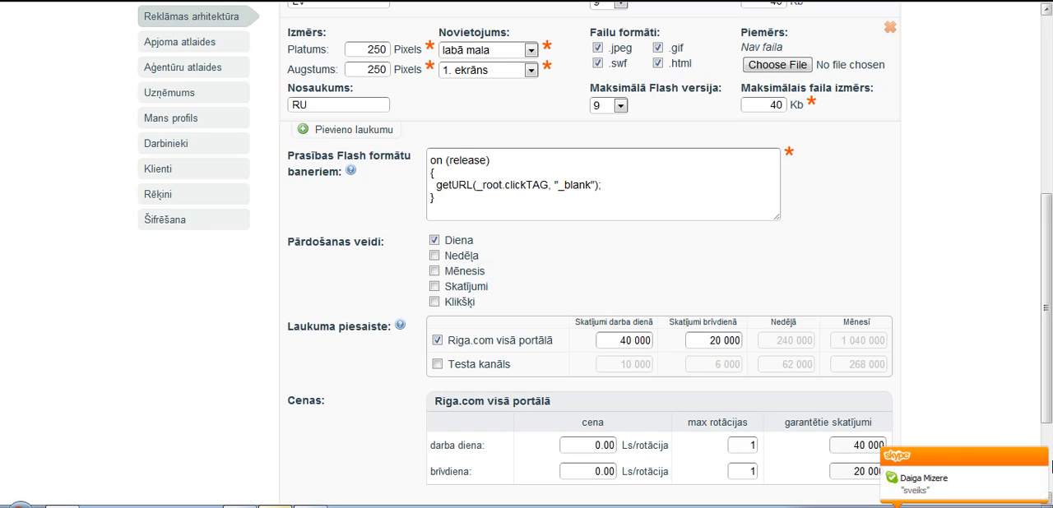
click(1038, 458)
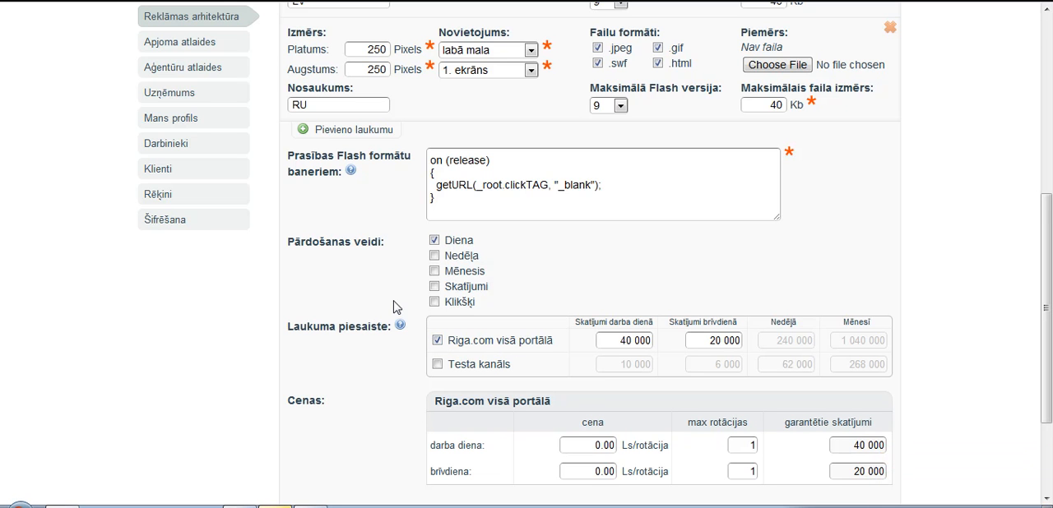
scroll(325, 313, down, 1)
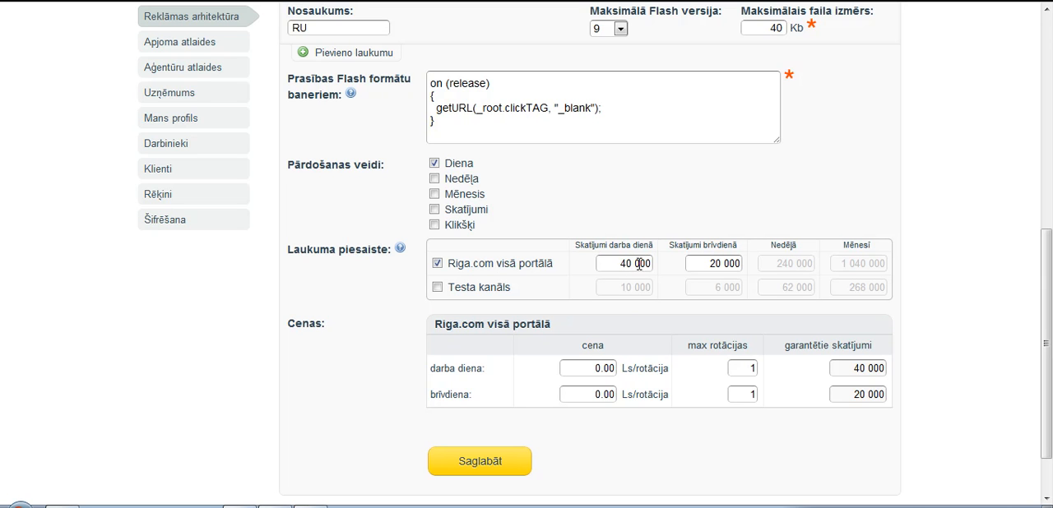
click(590, 369)
text(25)
click(737, 367)
text(1)
click(591, 395)
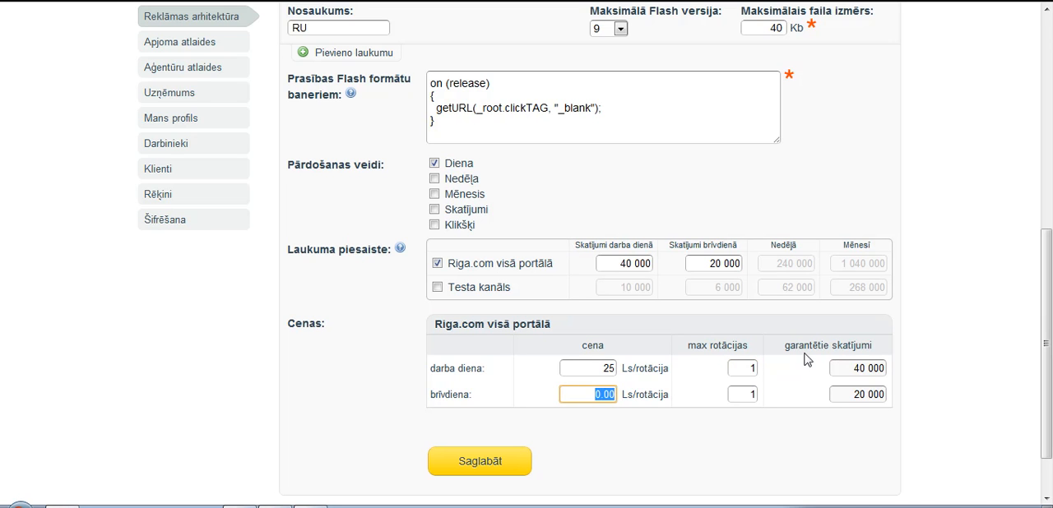
click(743, 368)
text(2)
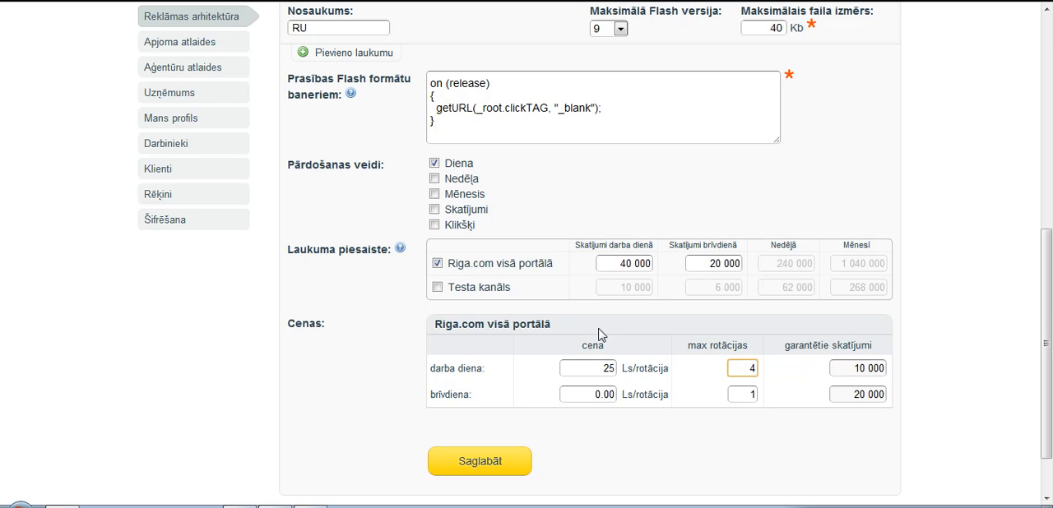
Step: Set the holiday (brīvdiena) price to 25 Ls with a maximum of 2 rotations, and save the ad space
click(589, 396)
text(25)
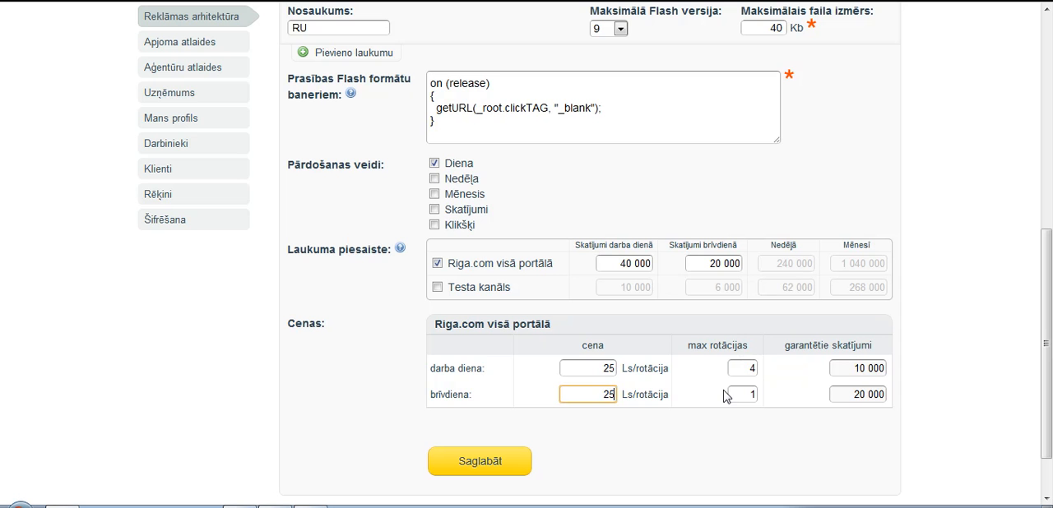
click(731, 395)
text(2)
click(493, 460)
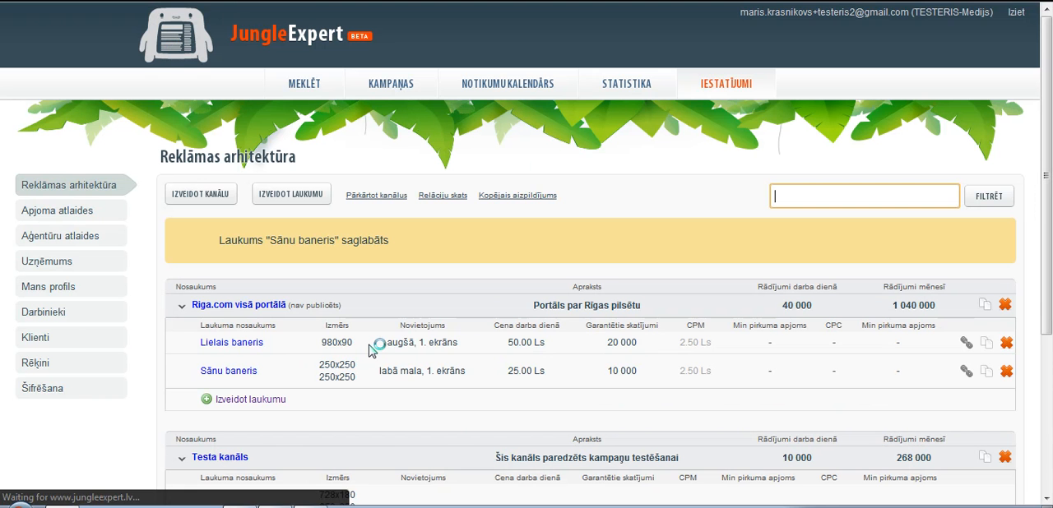